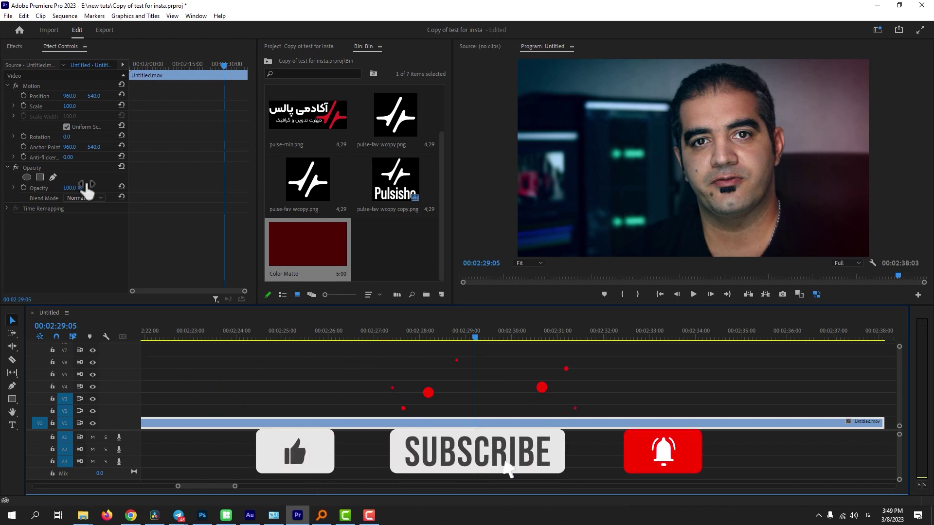
Enlarge the talking-head clip to 113% scale.
left_click(69, 107)
type("113")
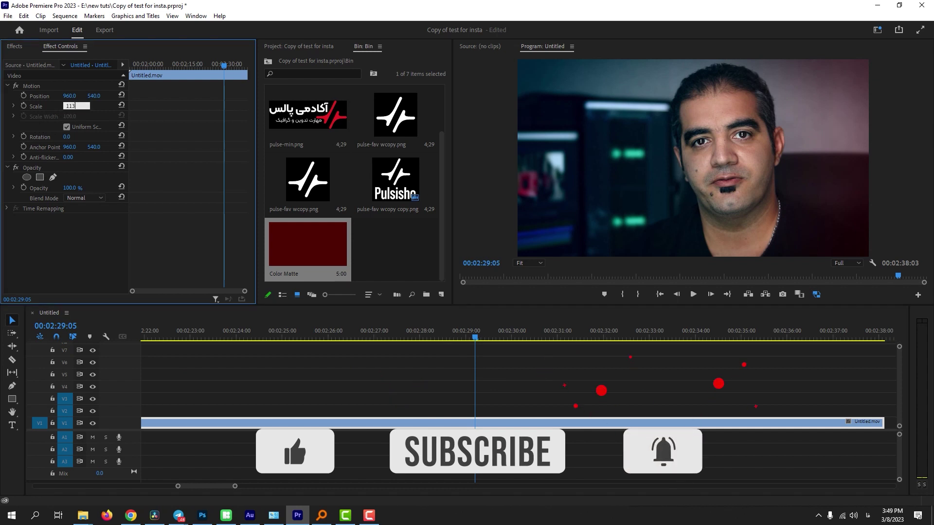
key("Return")
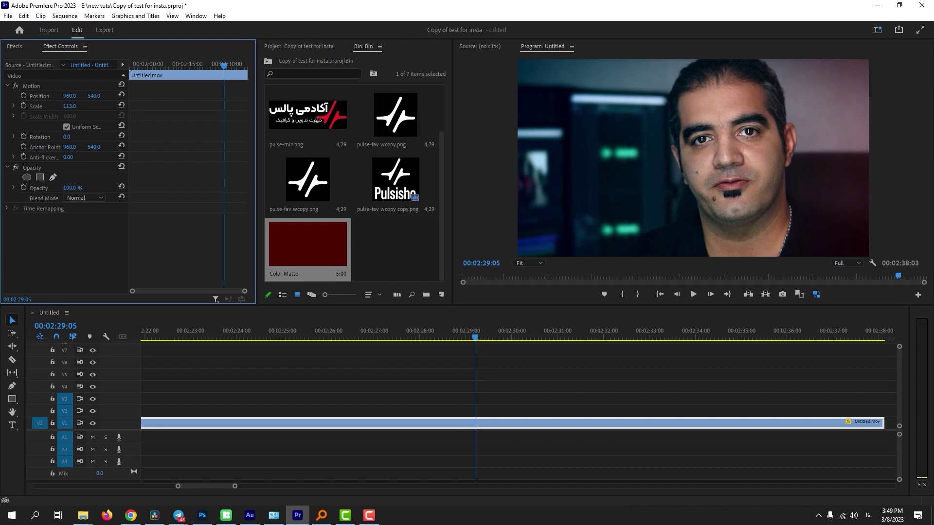
Cut the clip at 00:02:29:05 and start a Scale keyframe on the second part.
key("ctrl+k")
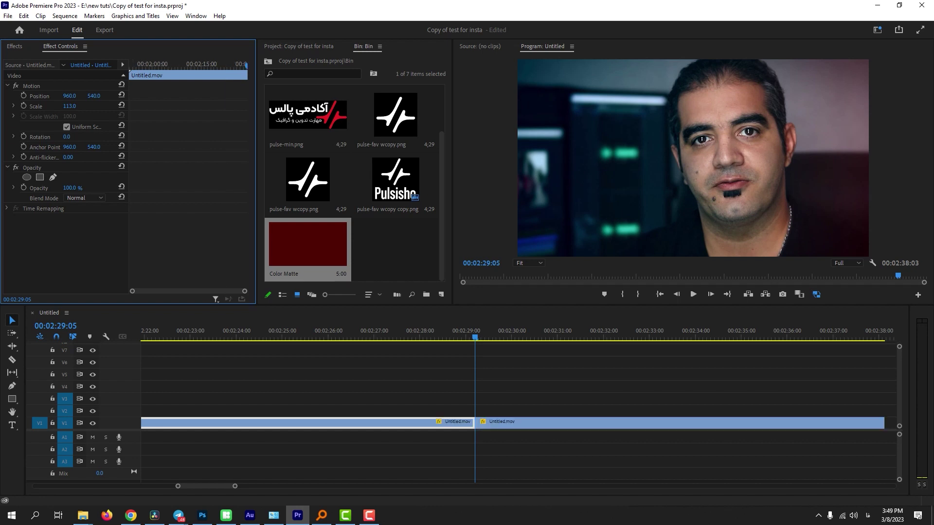
left_click(506, 421)
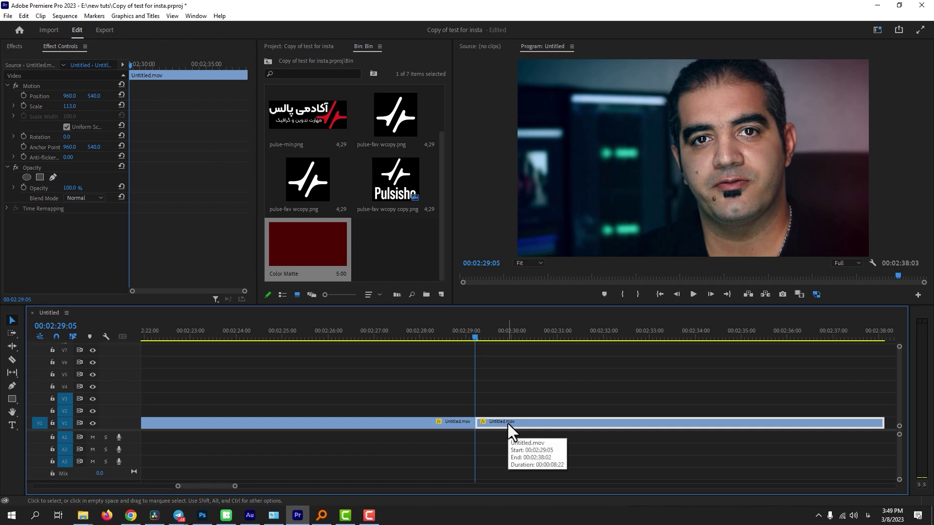
left_click(23, 106)
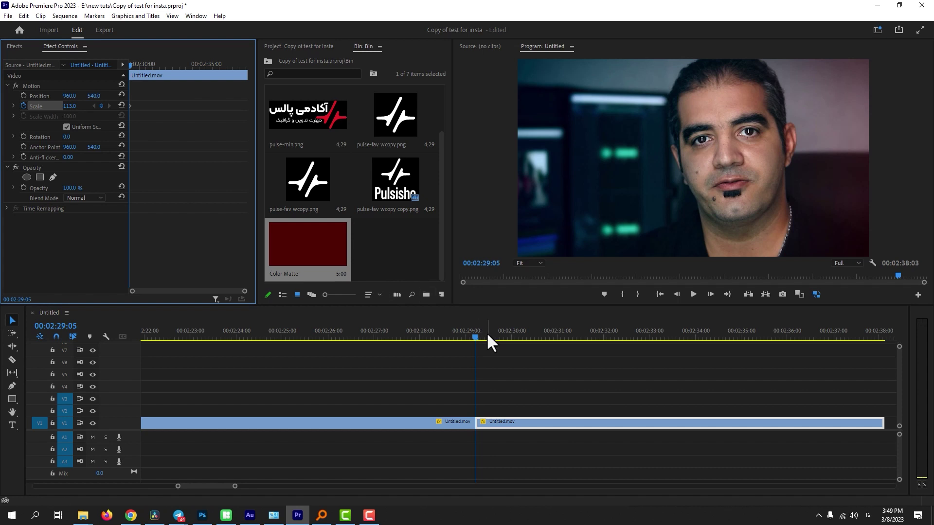
Keyframe Scale back to 100 a few frames past the cut and preview the zoom-out.
left_click_drag(473, 336, 497, 342)
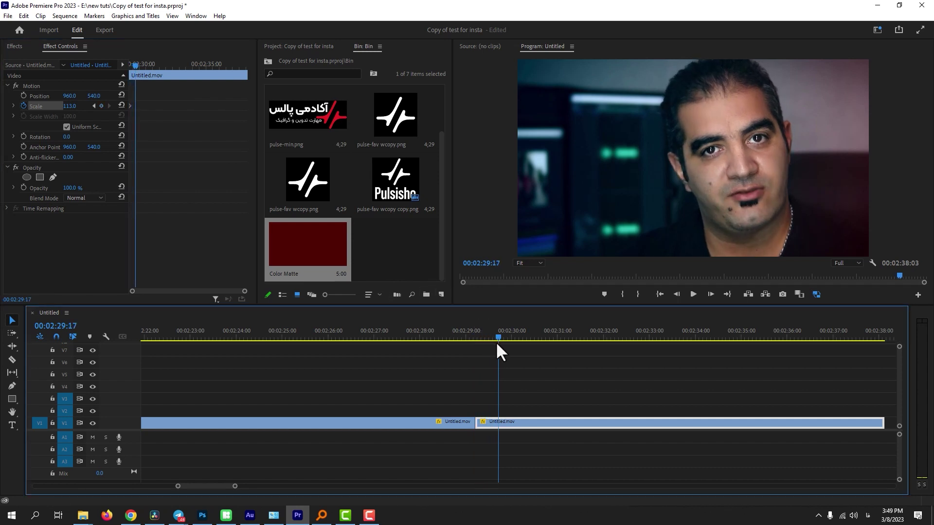
left_click(121, 105)
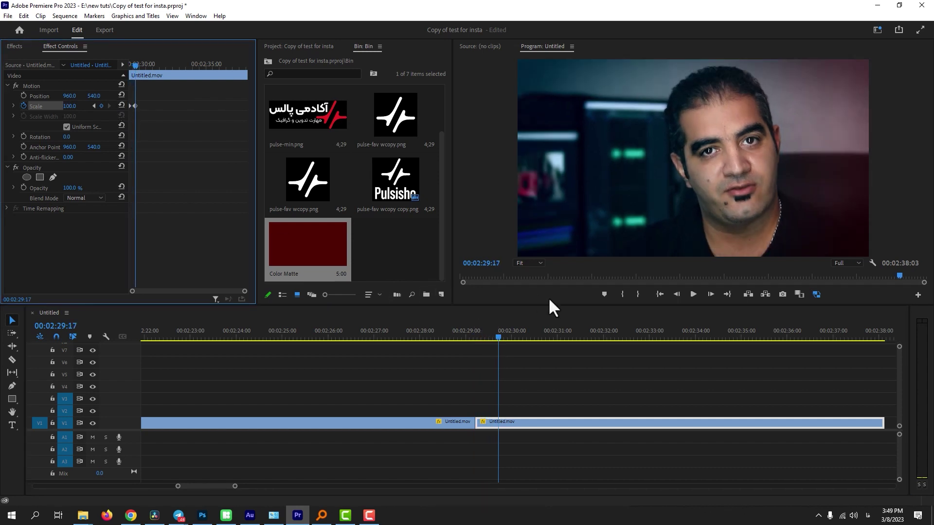
left_click(469, 330)
key("space")
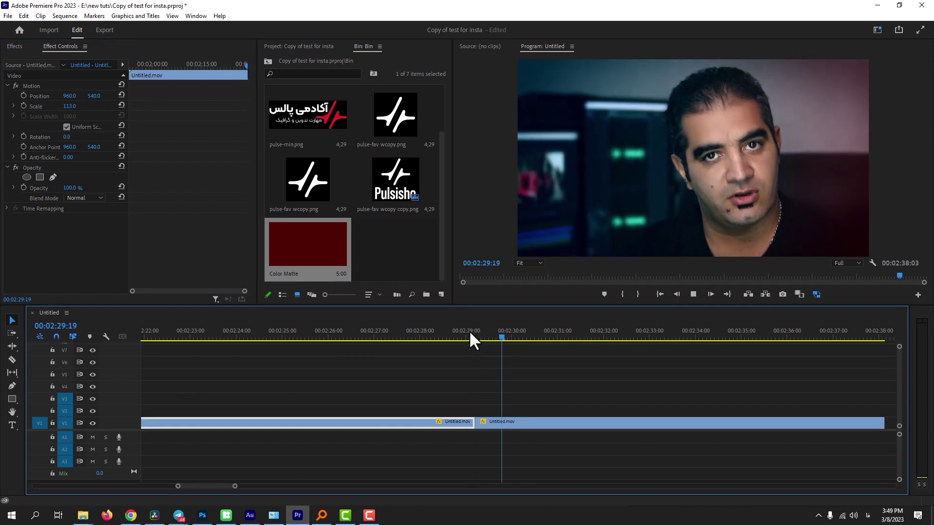
left_click(467, 331)
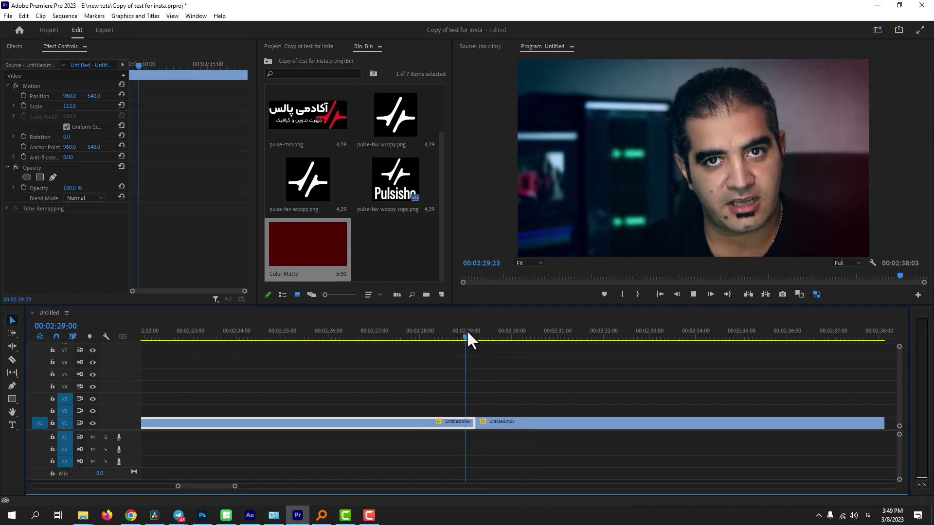
key("space")
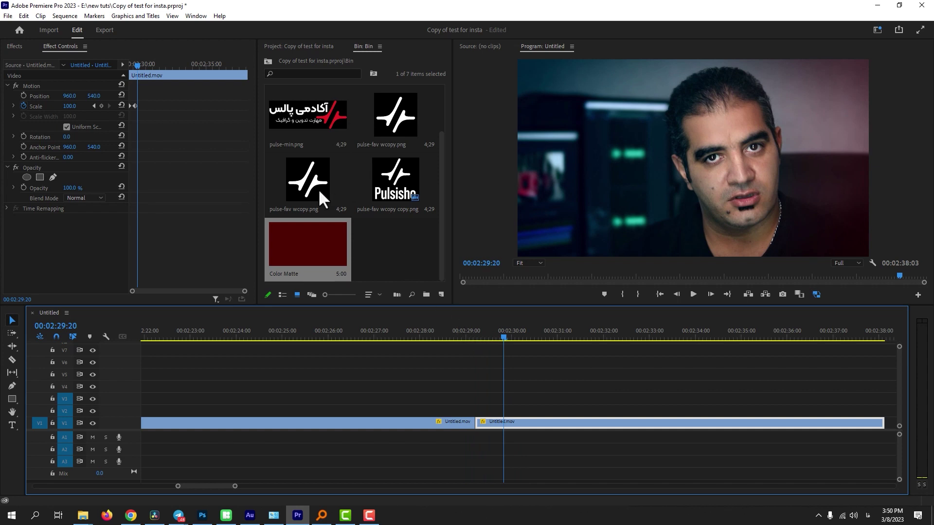
Ease the Scale velocity curve with its Bezier handle and preview the smoothed zoom-out.
left_click_drag(245, 291, 164, 291)
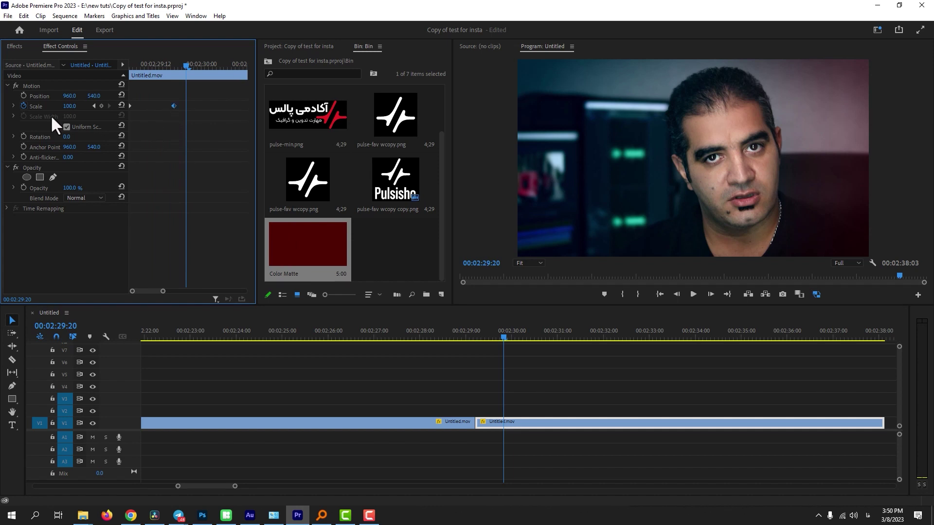
left_click(14, 106)
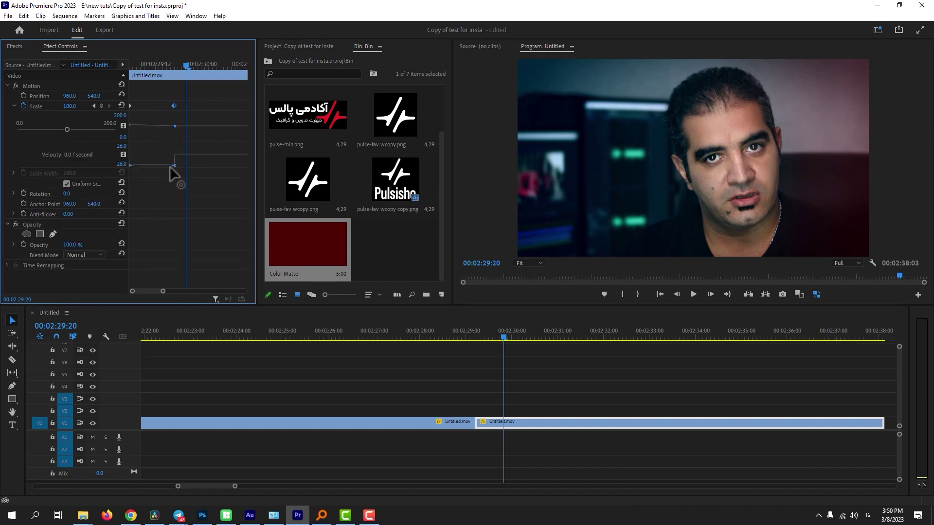
left_click_drag(170, 166, 150, 156)
left_click(460, 336)
key("space")
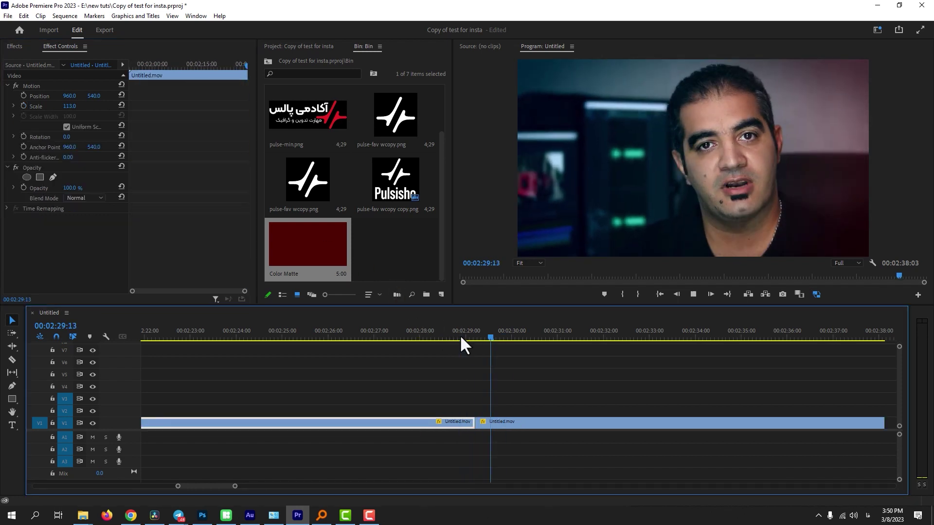
key("space")
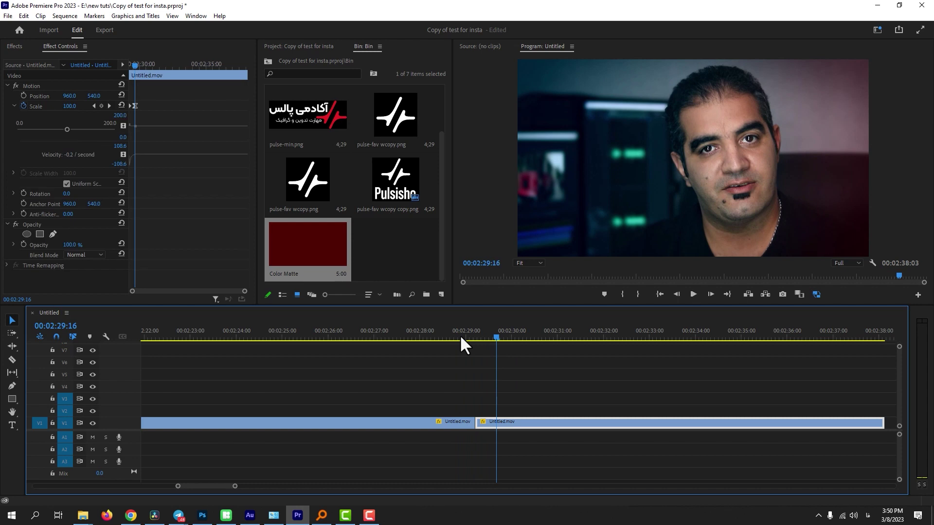
Place pulse-fav wcopy copy.png on V2 at the cut, keyframing Scale 100 to 25 by 00:02:29:13.
left_click_drag(391, 194, 514, 411)
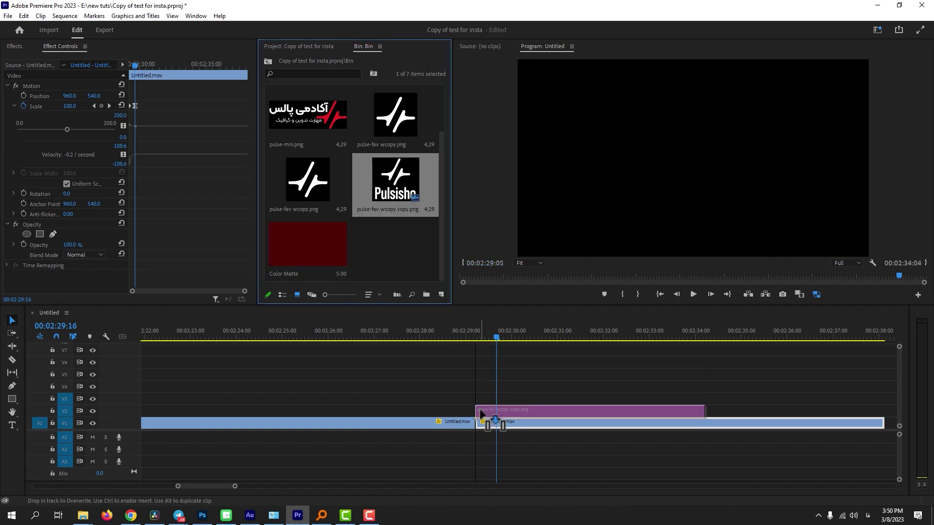
key("Up")
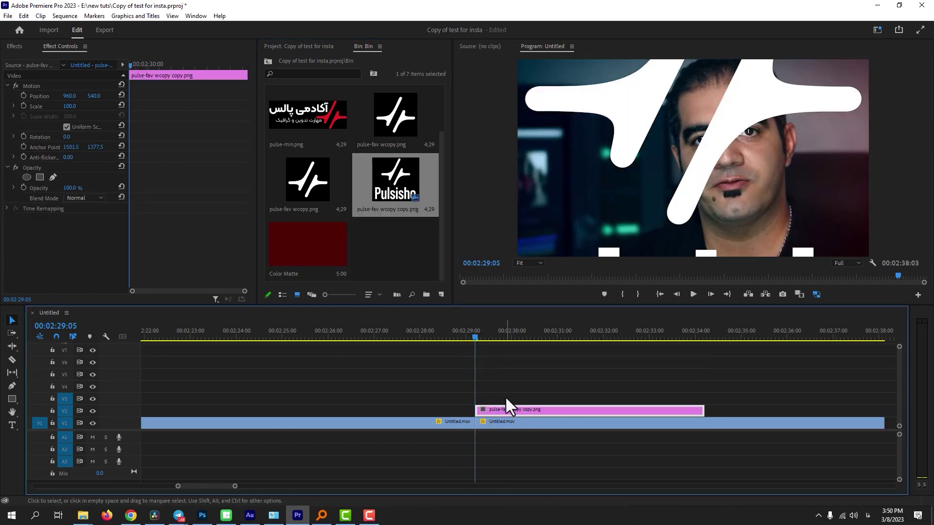
left_click(30, 105)
left_click(70, 106)
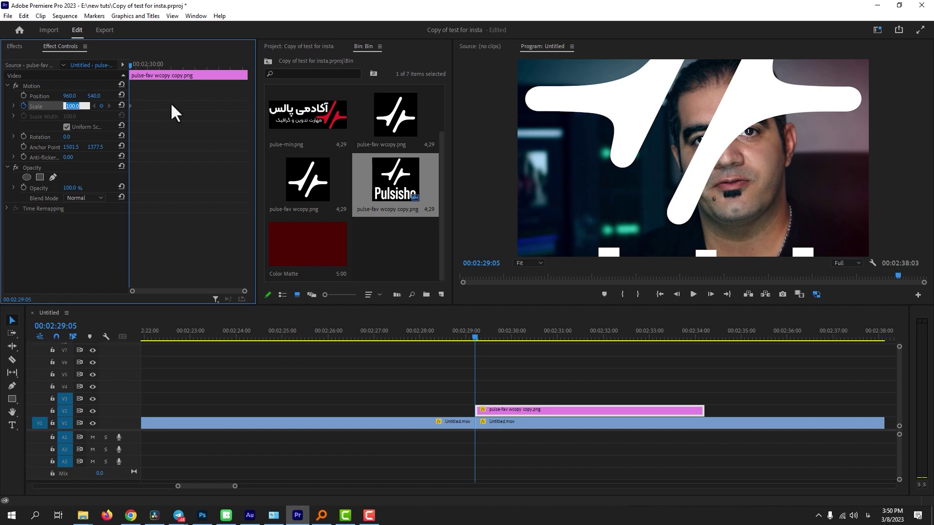
left_click_drag(476, 337, 492, 339)
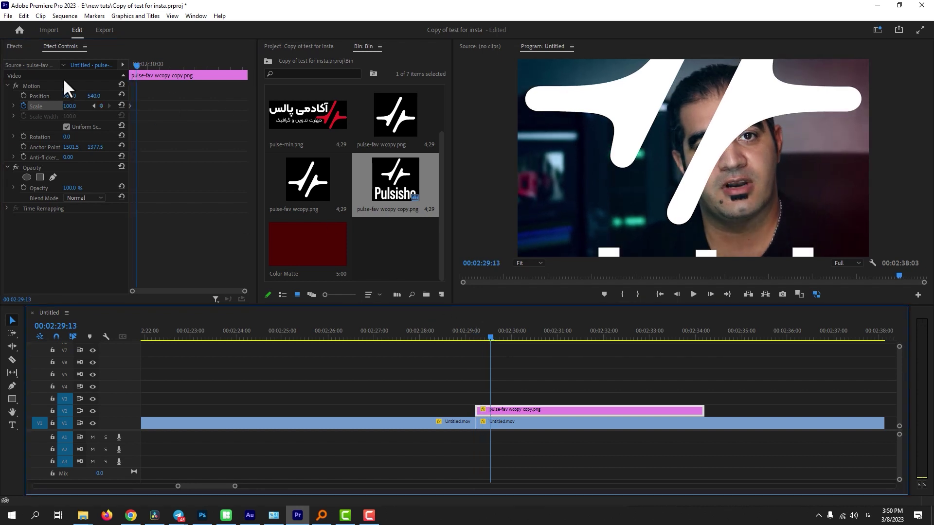
left_click(72, 106)
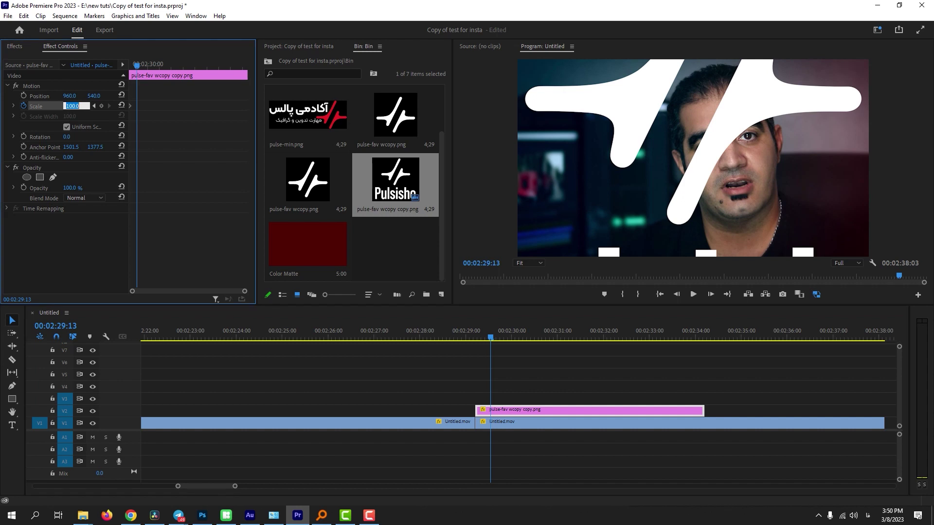
type("25")
Confirm the logo's 25 scale, ease its final keyframe's velocity curve, and preview the shrink.
key("Return")
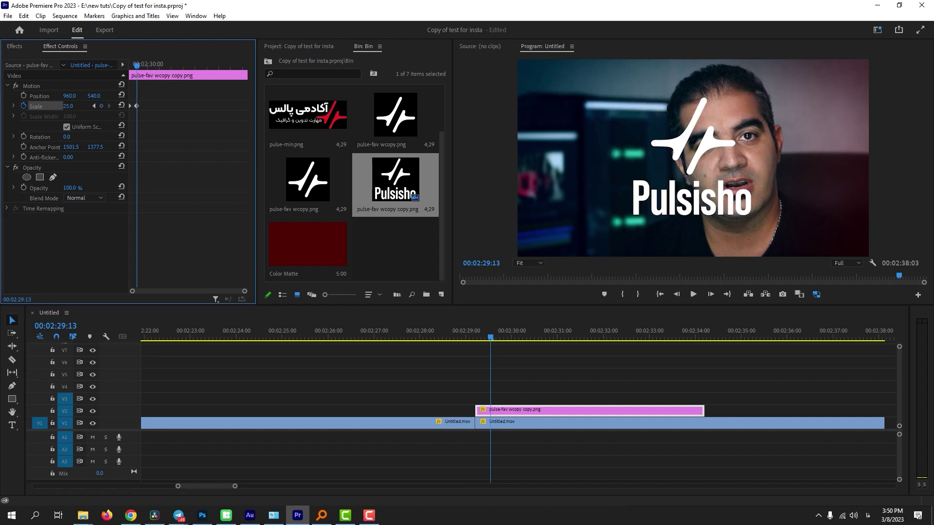
left_click(14, 104)
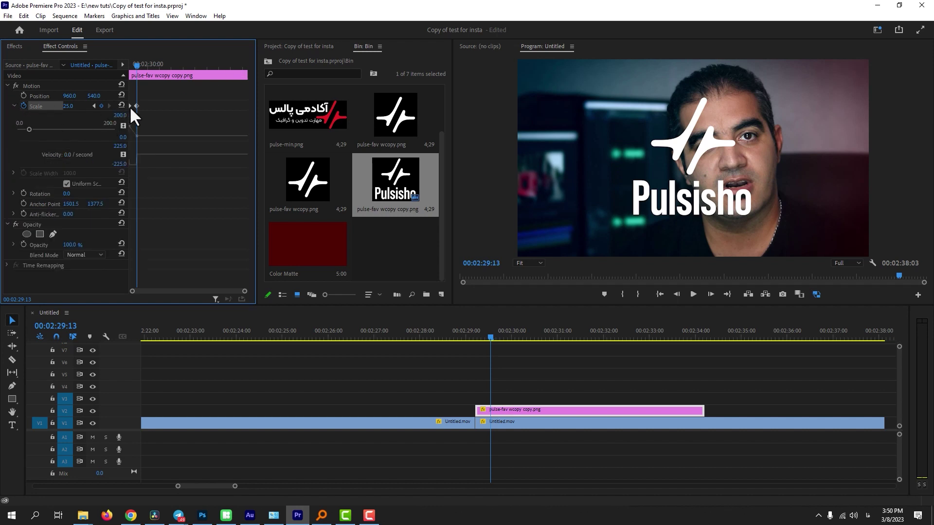
left_click_drag(245, 292, 193, 294)
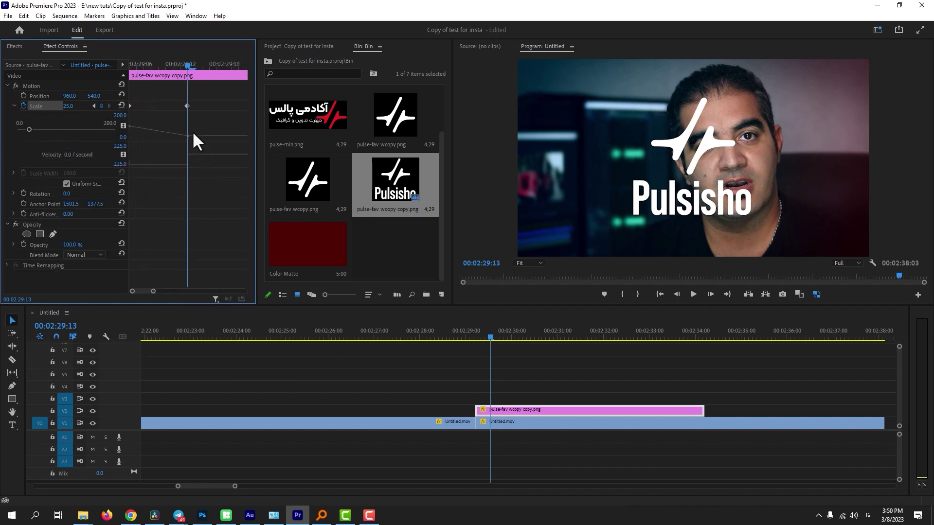
left_click(187, 105)
left_click_drag(148, 154, 176, 156)
left_click(471, 336)
key("space")
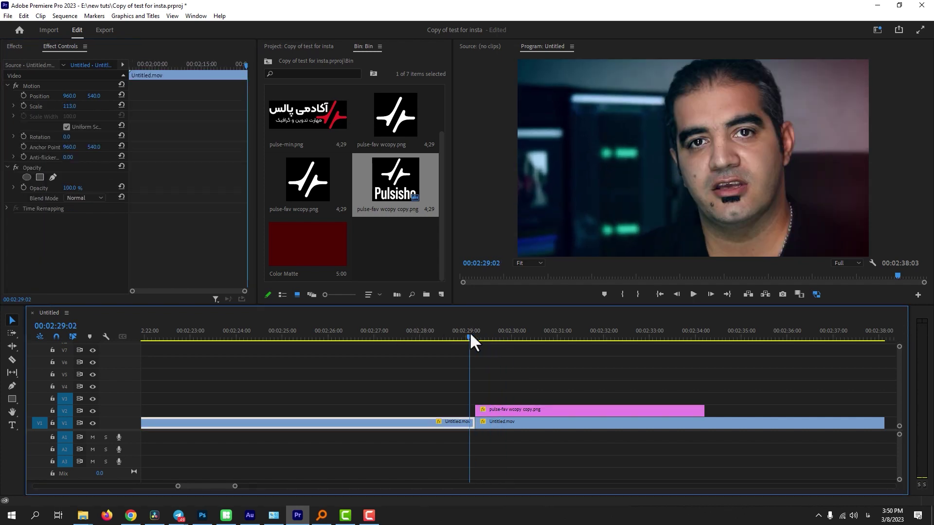
Alt-drag copies of the second video part and the logo one track up.
left_click_drag(475, 341, 500, 356)
left_click(522, 422, "shift")
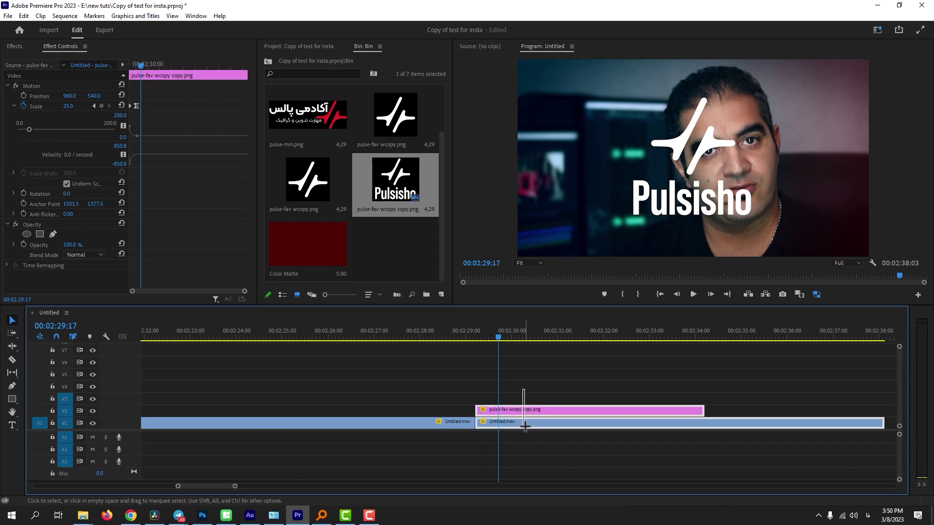
left_click_drag(521, 424, 515, 423)
left_click(518, 425)
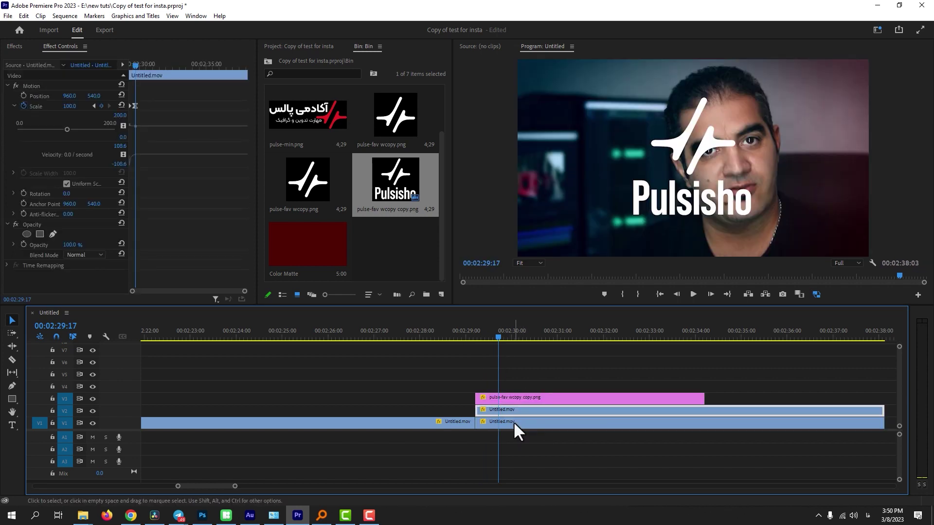
Trim the end of the lower V1 video copy short.
scroll(526, 417, "down", 2)
left_click_drag(714, 423, 508, 419)
scroll(508, 418, "up", 6)
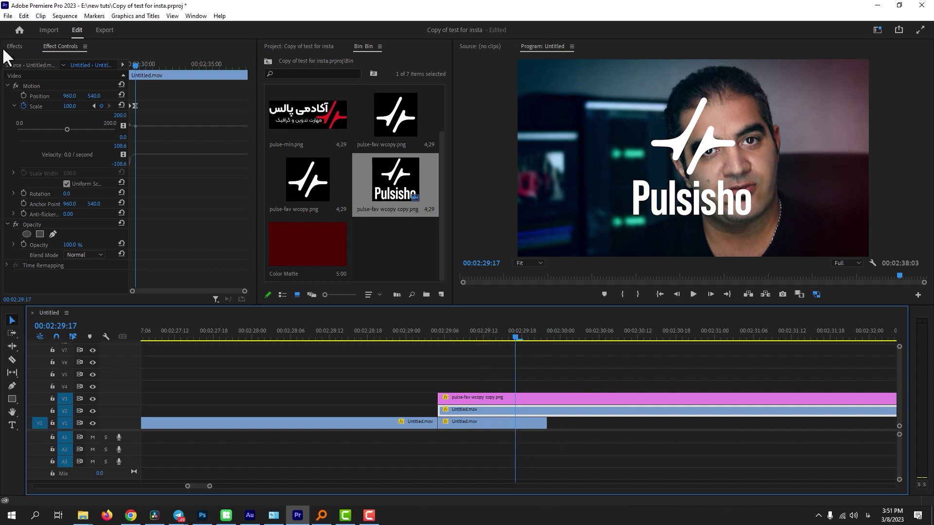
left_click(17, 46)
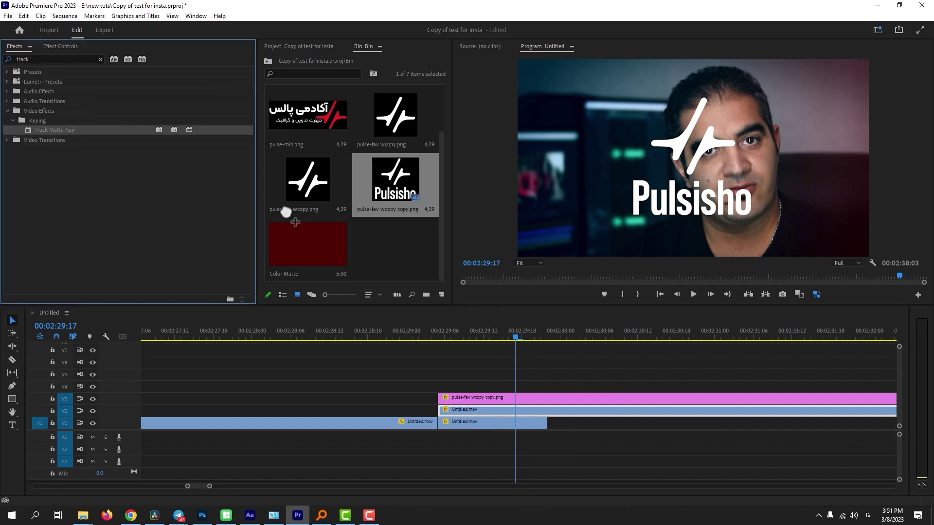
Apply Track Matte Key to the V2 Untitled.mov clip with Matte set to Video 3.
left_click_drag(286, 213, 474, 411)
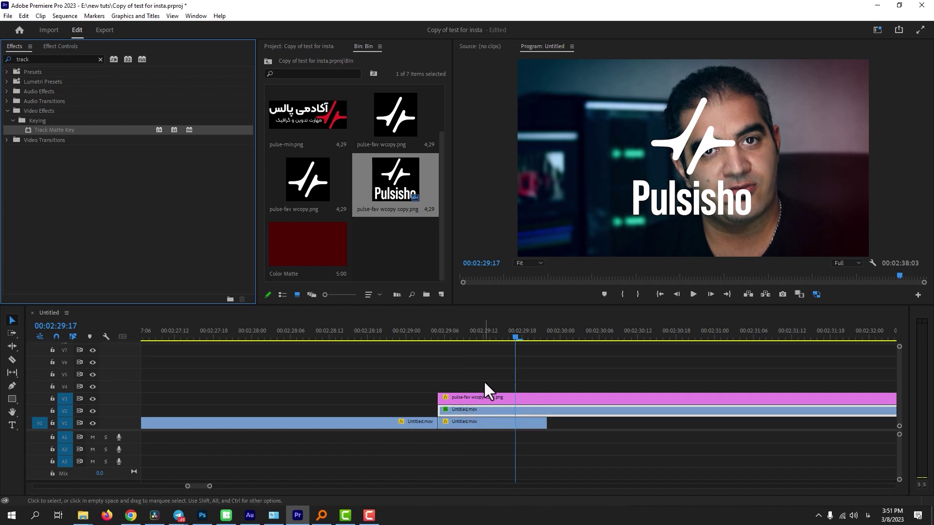
left_click(56, 46)
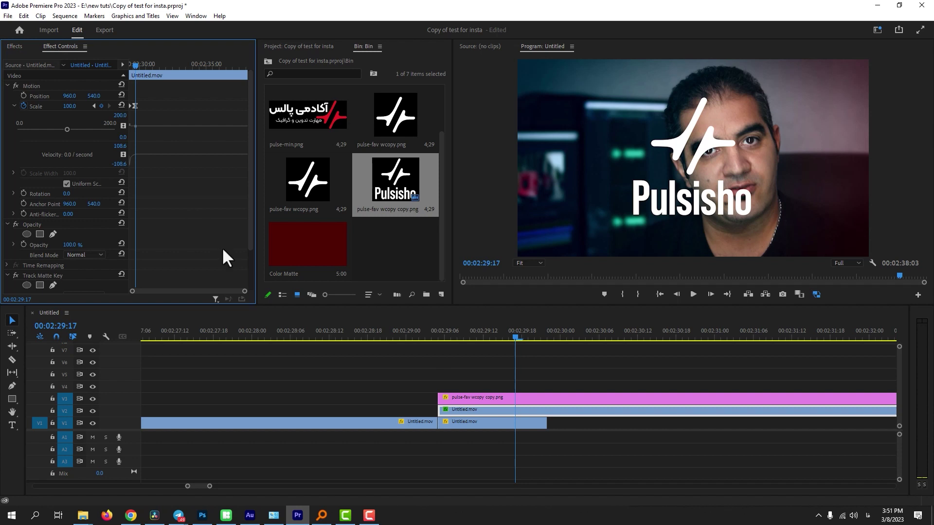
left_click(76, 247)
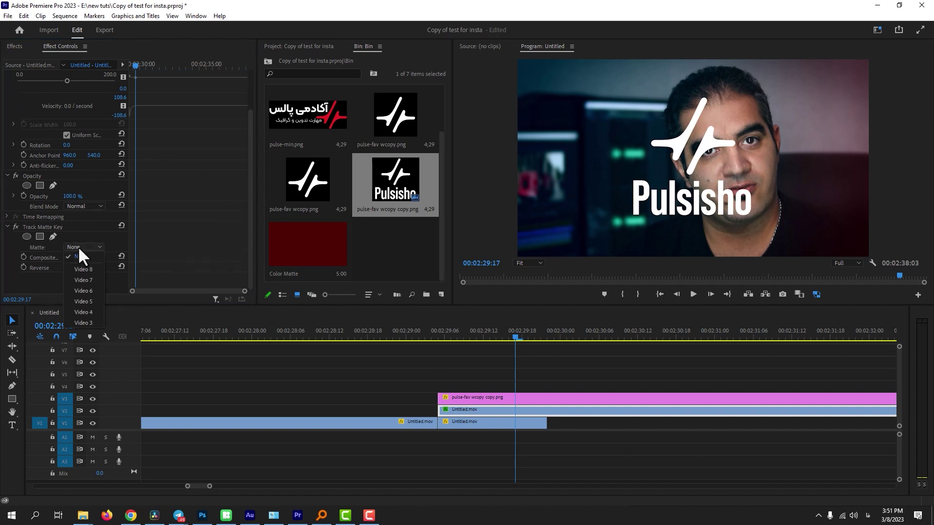
left_click(83, 323)
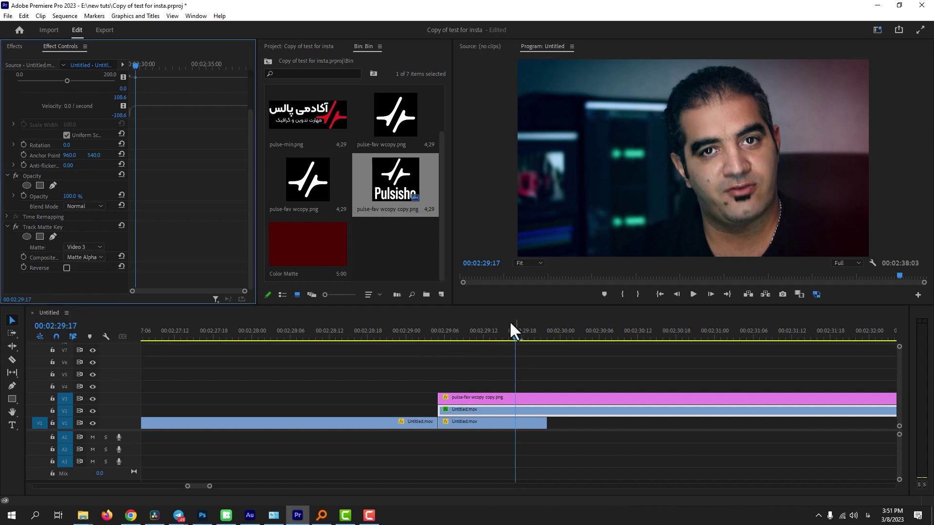
Add a default Cross Dissolve to the V1 clip's end and lengthen it.
left_click_drag(486, 335, 535, 346)
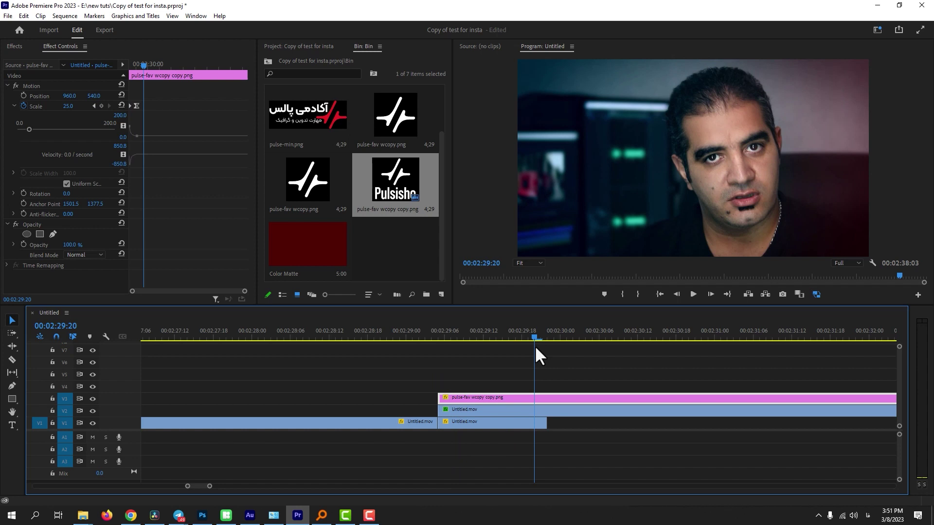
right_click(545, 422)
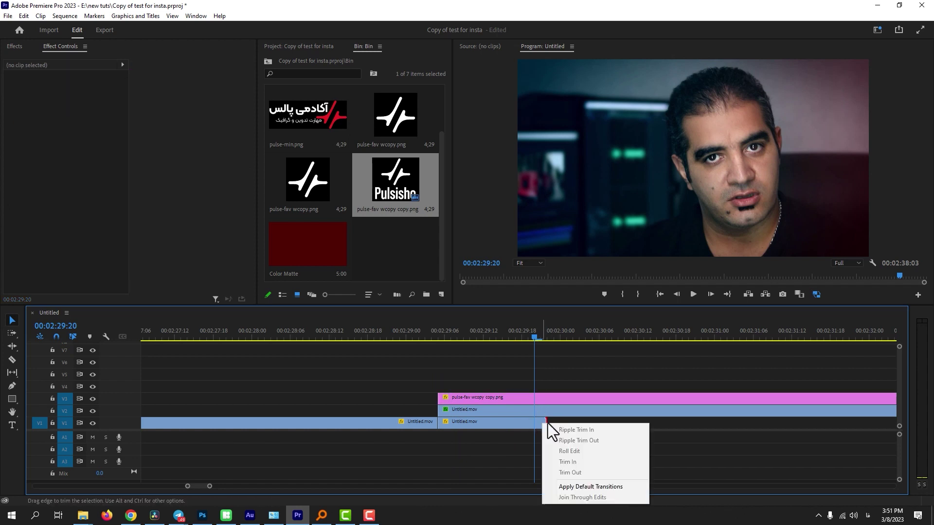
left_click(570, 486)
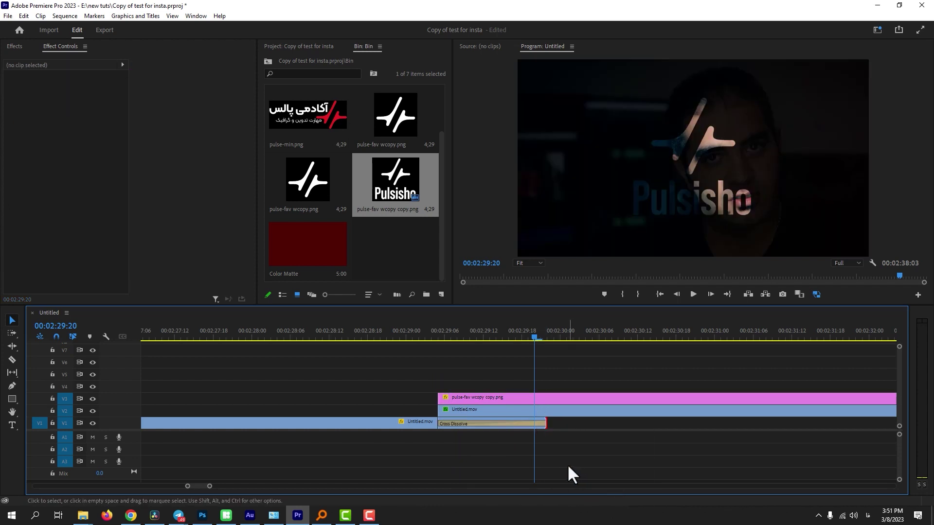
mouse_move(546, 423)
left_mouse_down()
mouse_move(609, 430)
mouse_move(573, 423)
left_mouse_up()
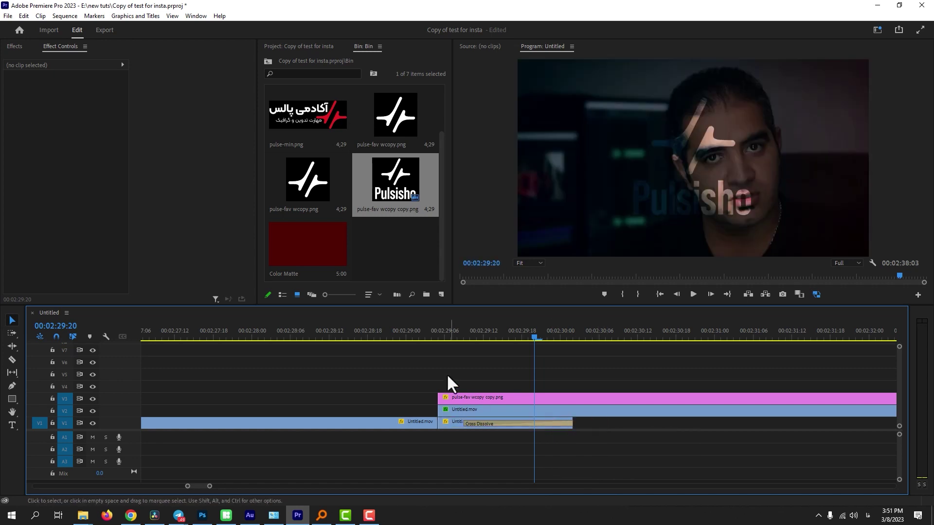
Trim the dissolve's start and scrub around 00:02:29:13 to check the fade into the logo.
left_click(447, 397)
left_click_drag(429, 333, 524, 337)
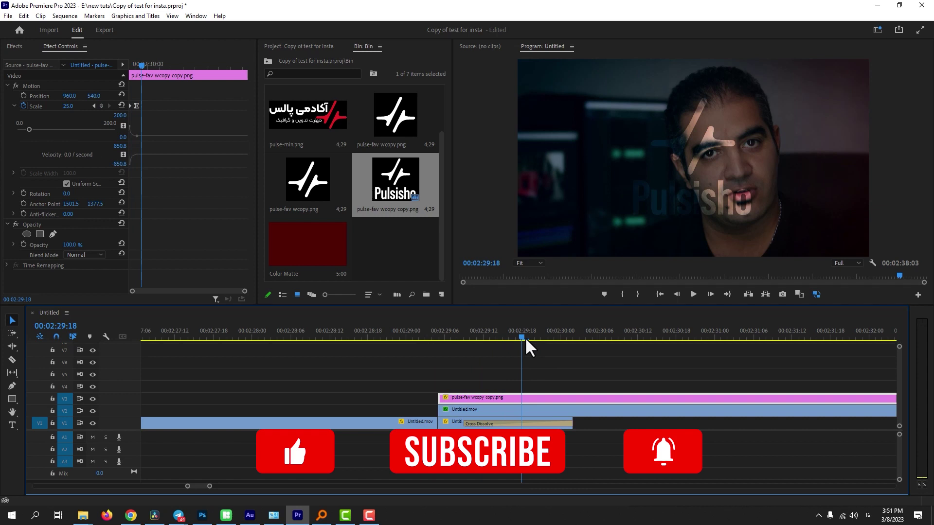
left_click_drag(463, 422, 458, 421)
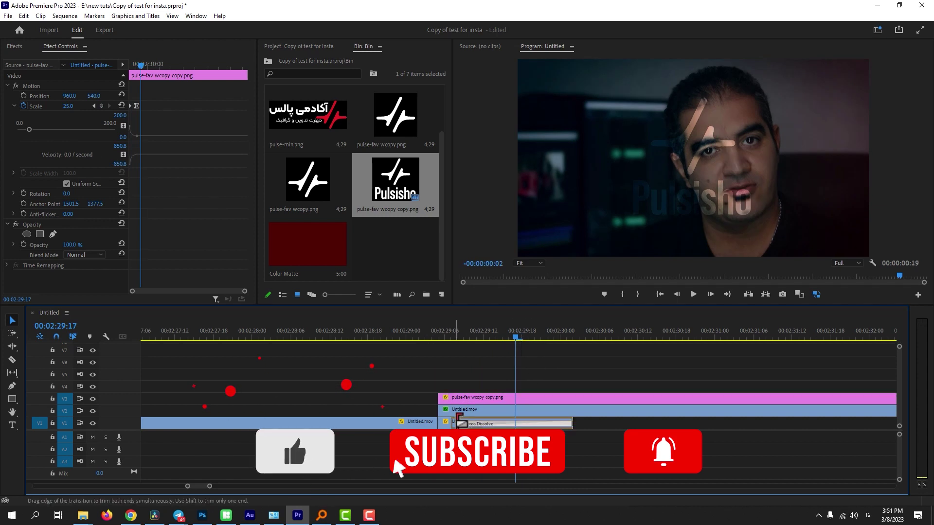
left_click_drag(428, 332, 490, 333)
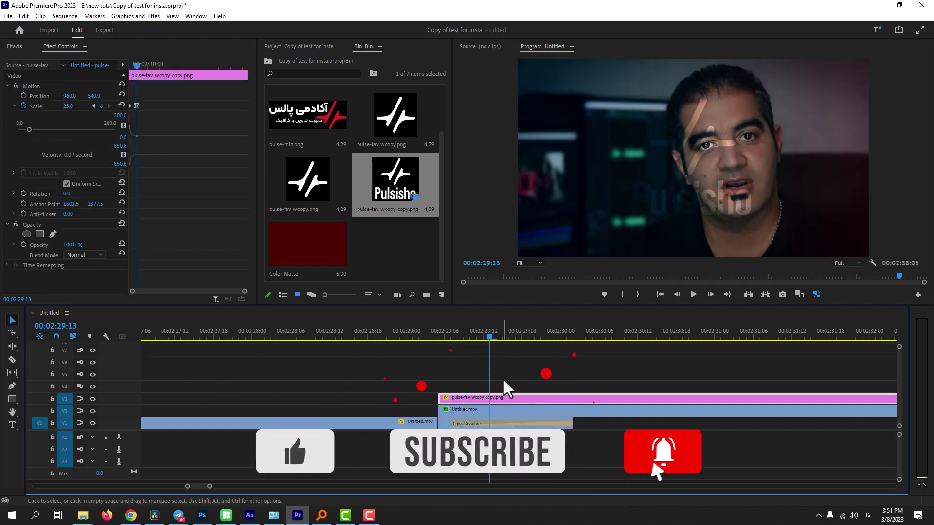
left_click(141, 115)
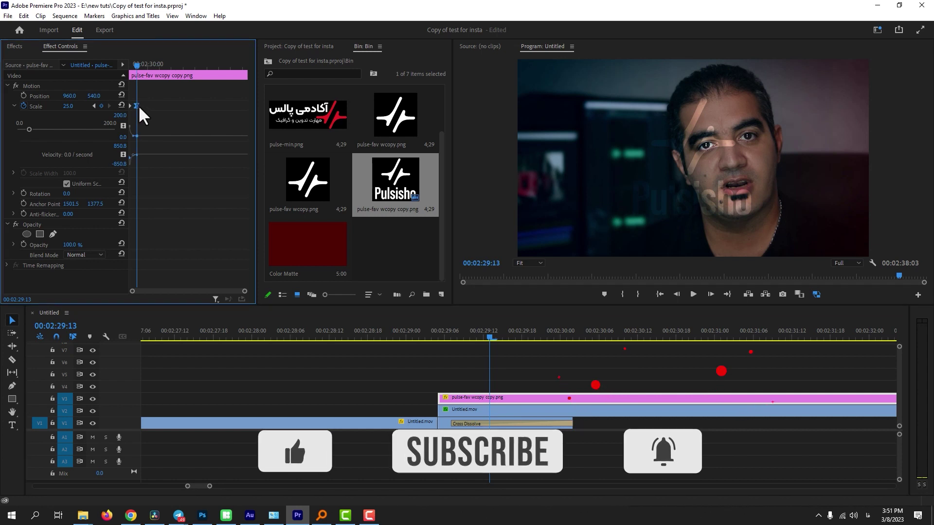
mouse_move(423, 334)
left_mouse_down()
mouse_move(495, 333)
mouse_move(448, 336)
left_mouse_up()
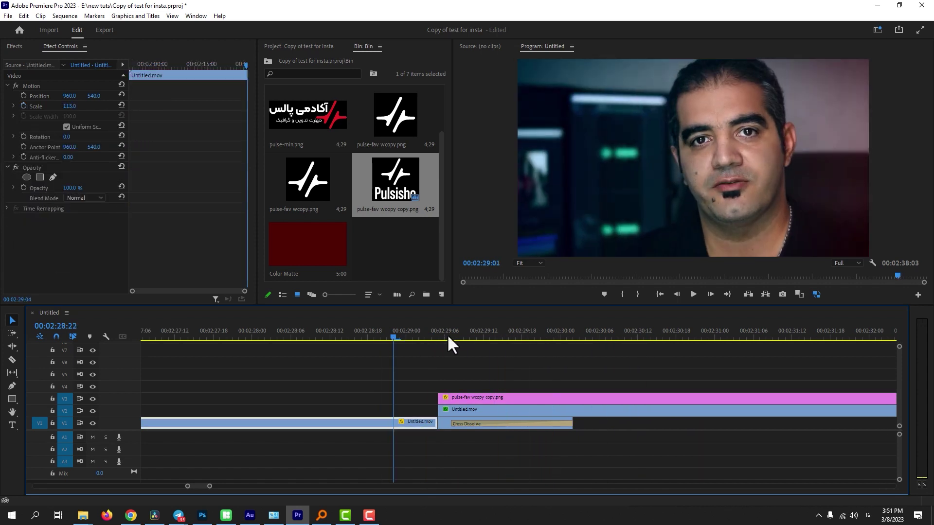
Preview the dissolve transition from about 00:02:29.
key("space")
left_click(403, 323)
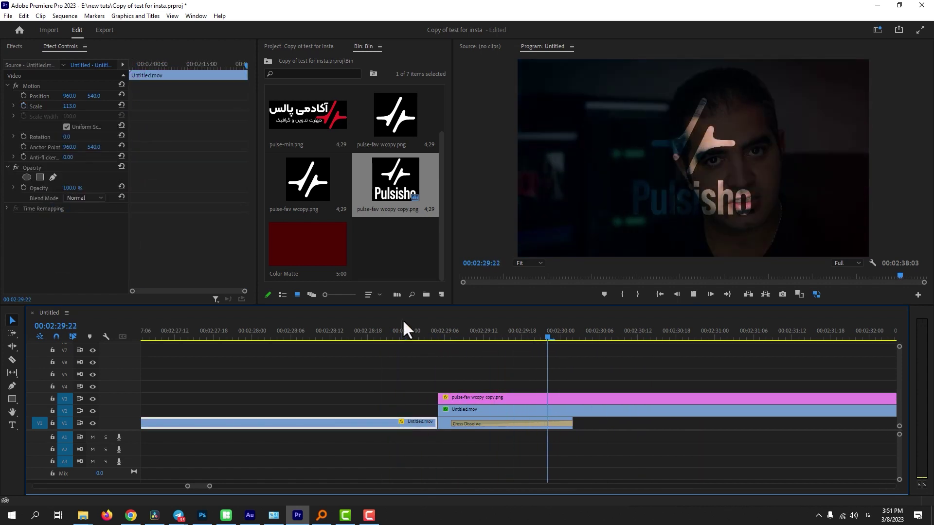
left_click(403, 322)
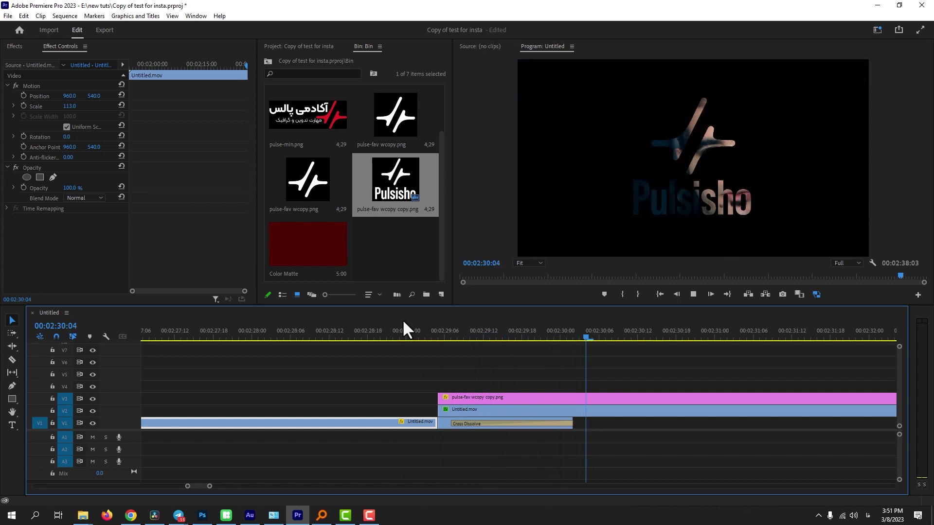
key("space")
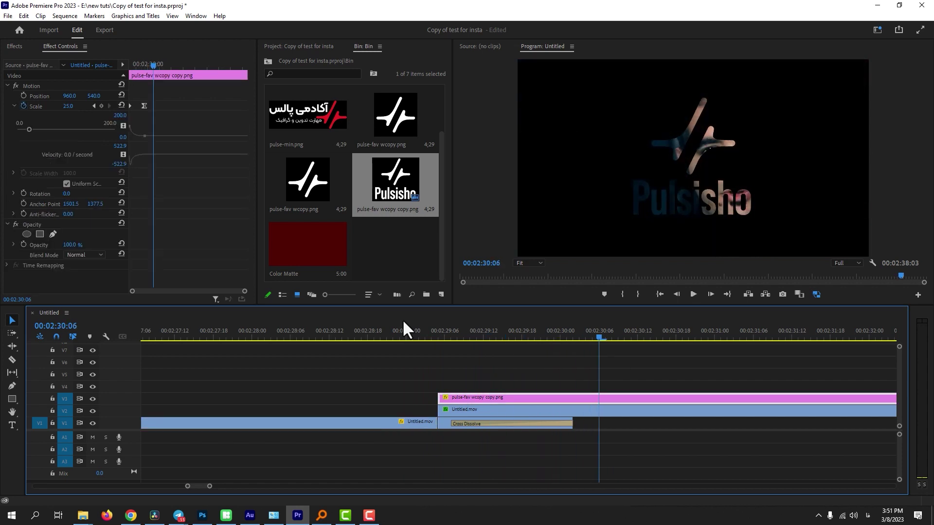
Copy the logo onto V4 starting at 00:02:30:06 with a Cross Dissolve fade-in, then review it.
left_click_drag(497, 400, 497, 388)
left_click_drag(439, 387, 601, 388)
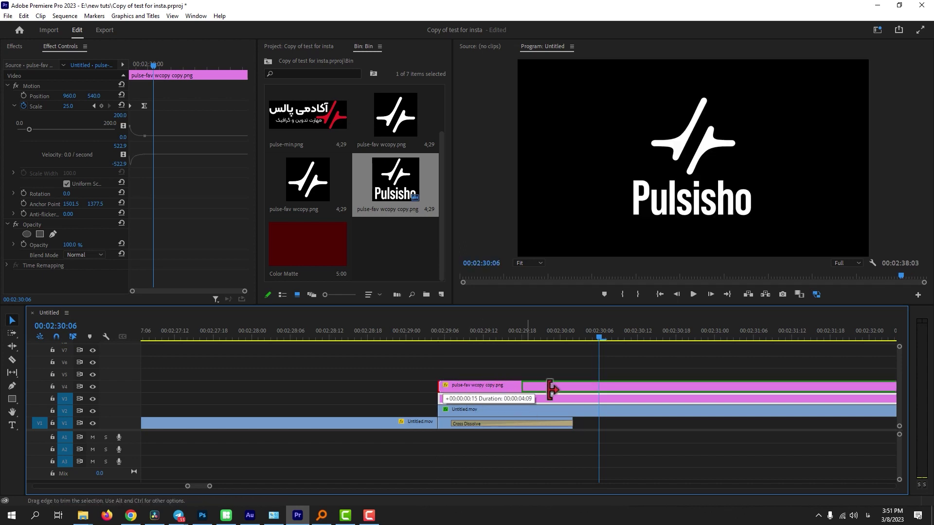
right_click(622, 387)
left_click(627, 452)
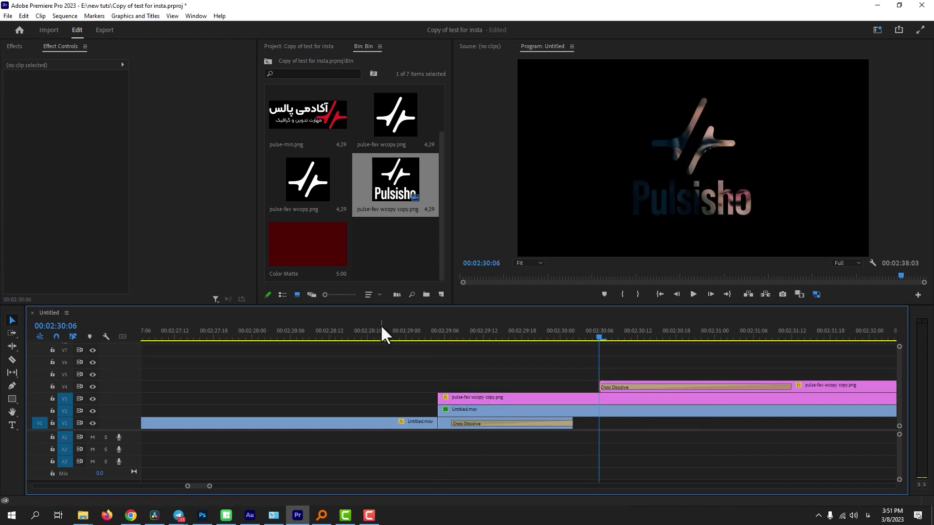
left_click(407, 326)
key("space")
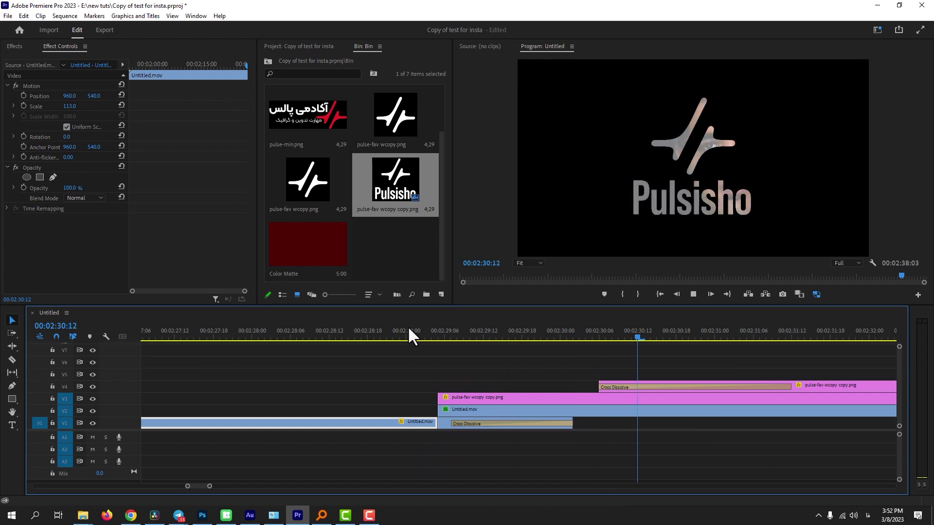
left_click(408, 326)
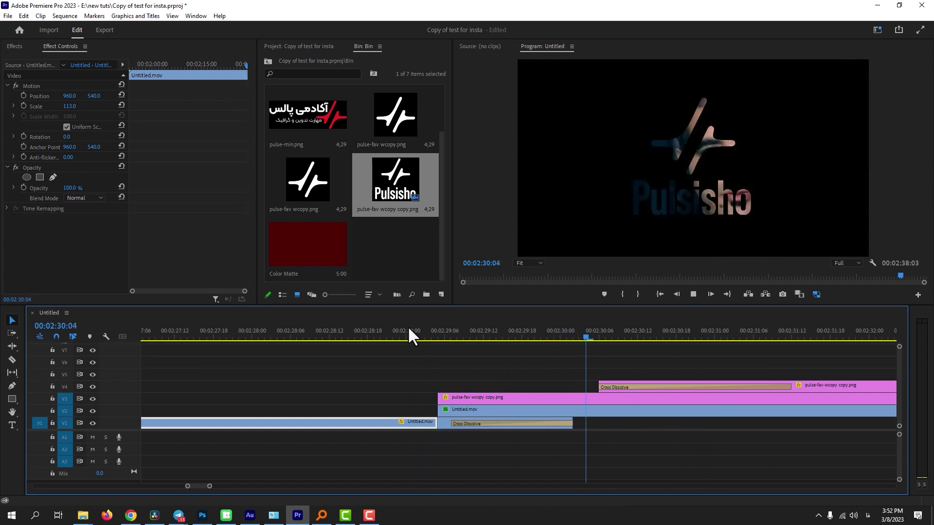
key("space")
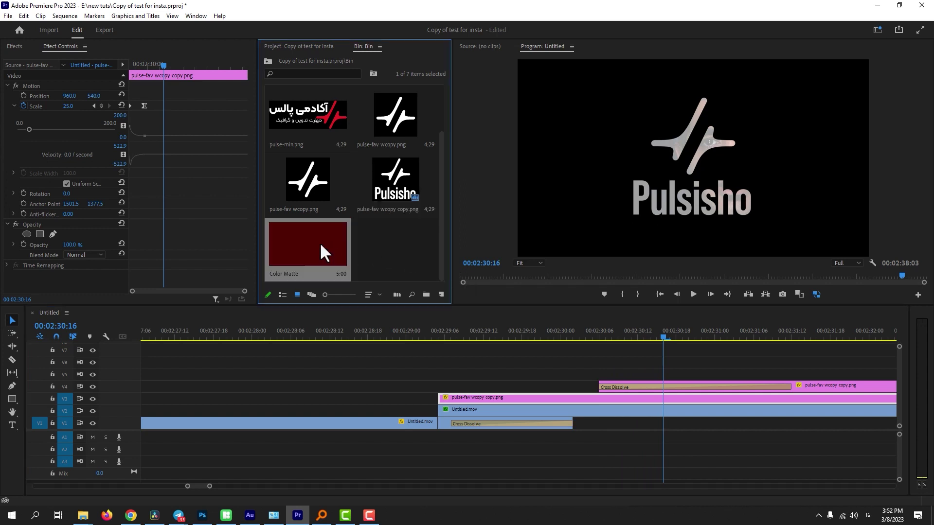
Place the Color Matte on V1 with a Cross Dissolve starting at 00:02:30:16.
left_click_drag(320, 242, 603, 423)
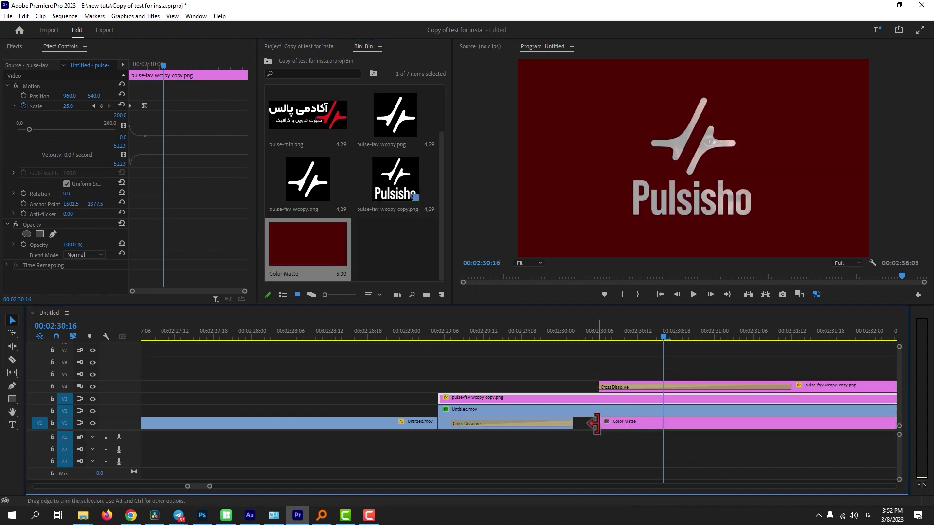
right_click(594, 423)
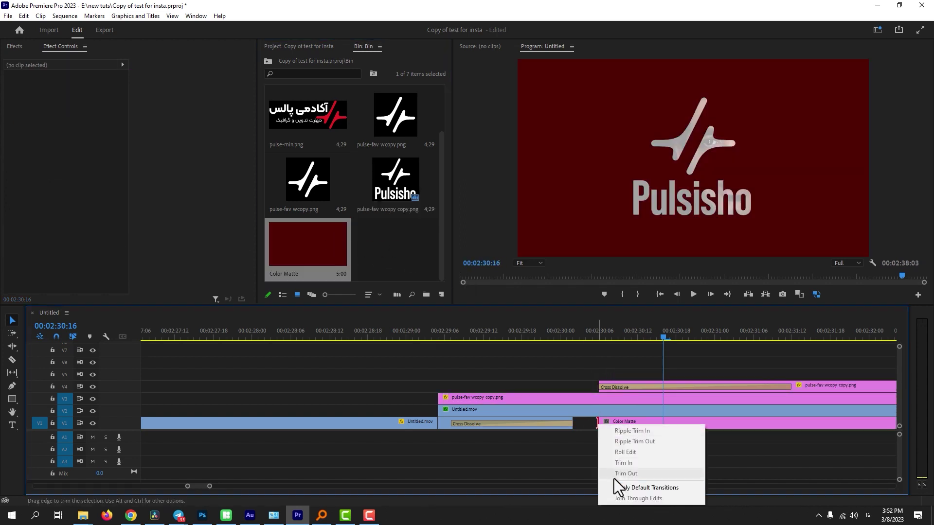
left_click(614, 478)
mouse_move(629, 426)
left_mouse_down()
mouse_move(718, 433)
mouse_move(700, 431)
left_mouse_up()
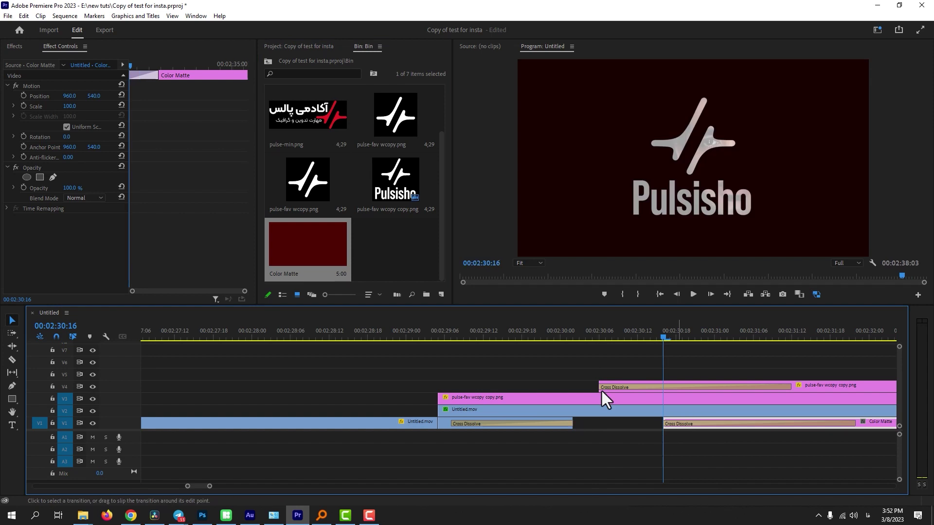
Play back the ending from 00:02:29 to the logo over dark red.
left_click(421, 331)
key("space")
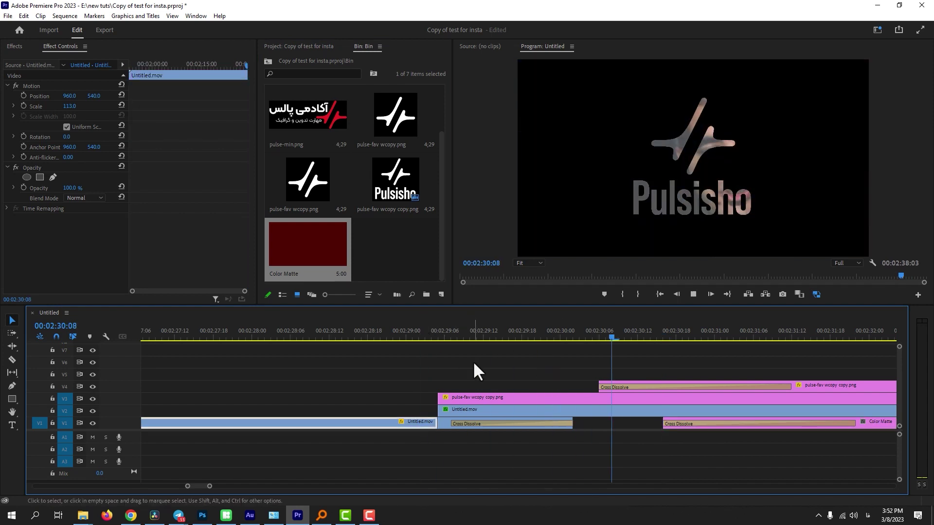
key("space")
scroll(461, 384, "down", 4, "alt")
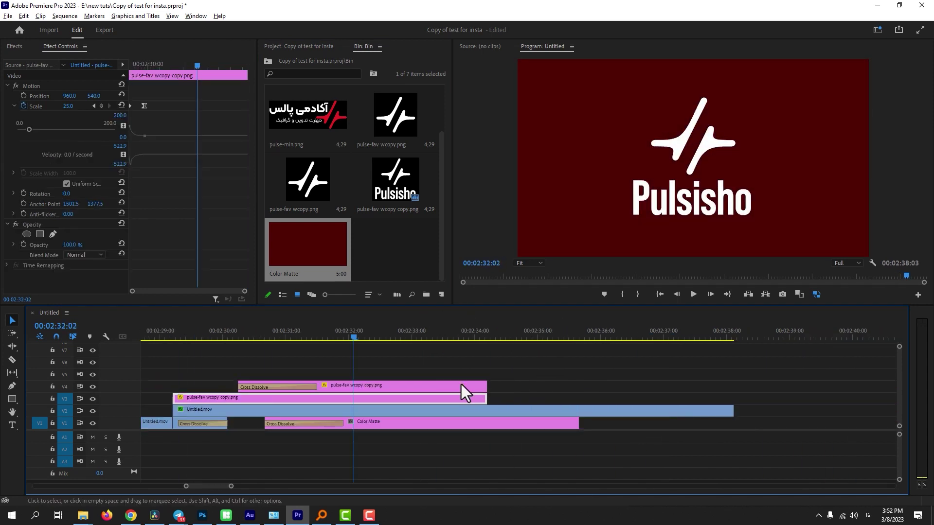
left_click(281, 332)
key("space")
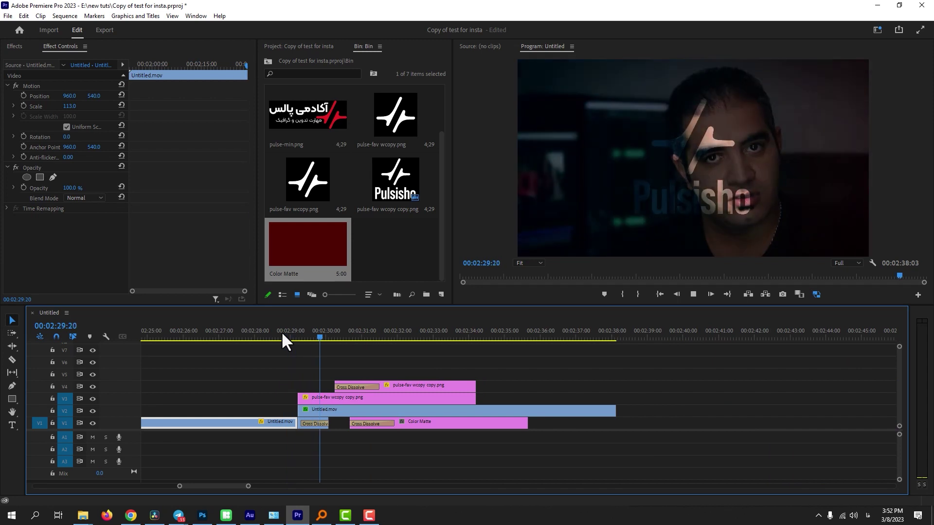
key("space")
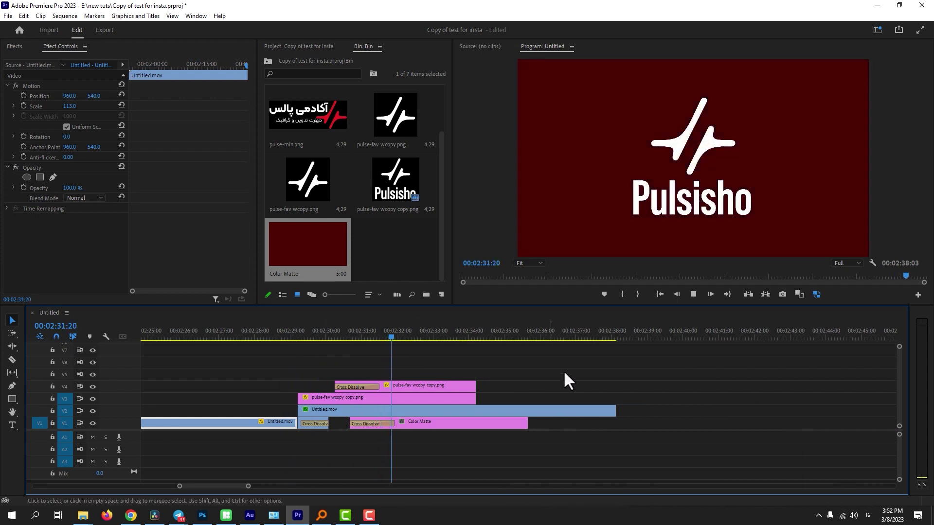